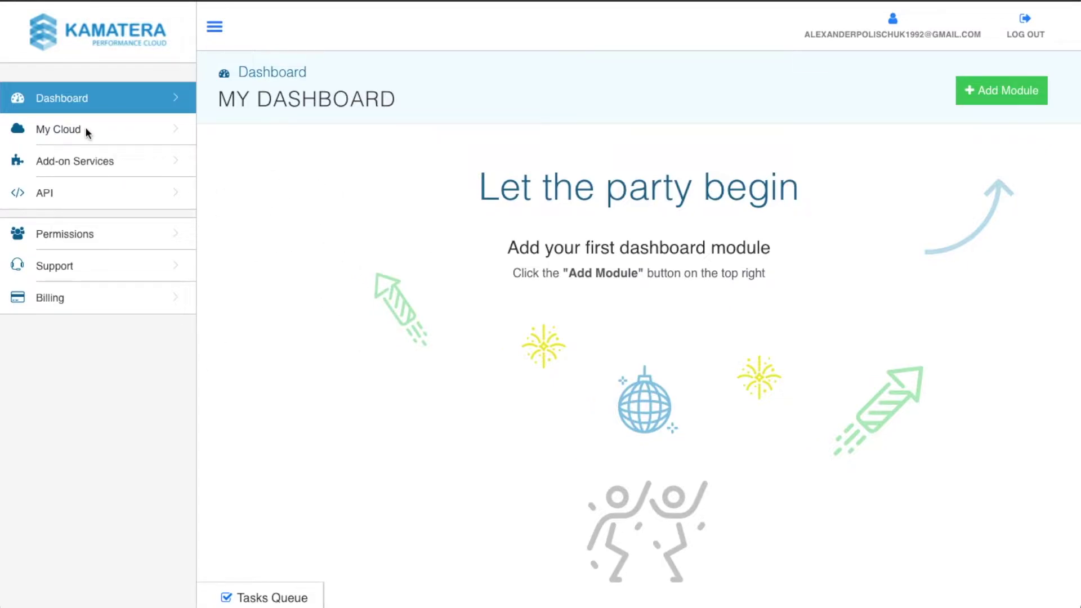
Step: Open Server Management under My Cloud, which shows an empty server list
{"action": "left_click", "coordinate": [63, 134]}
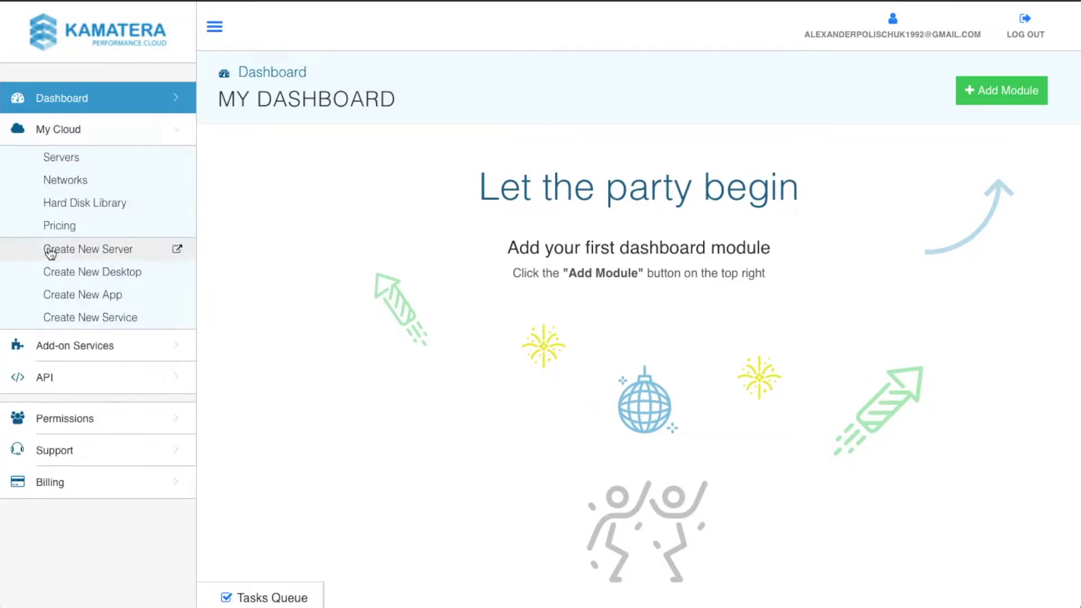
{"action": "left_click", "coordinate": [76, 161]}
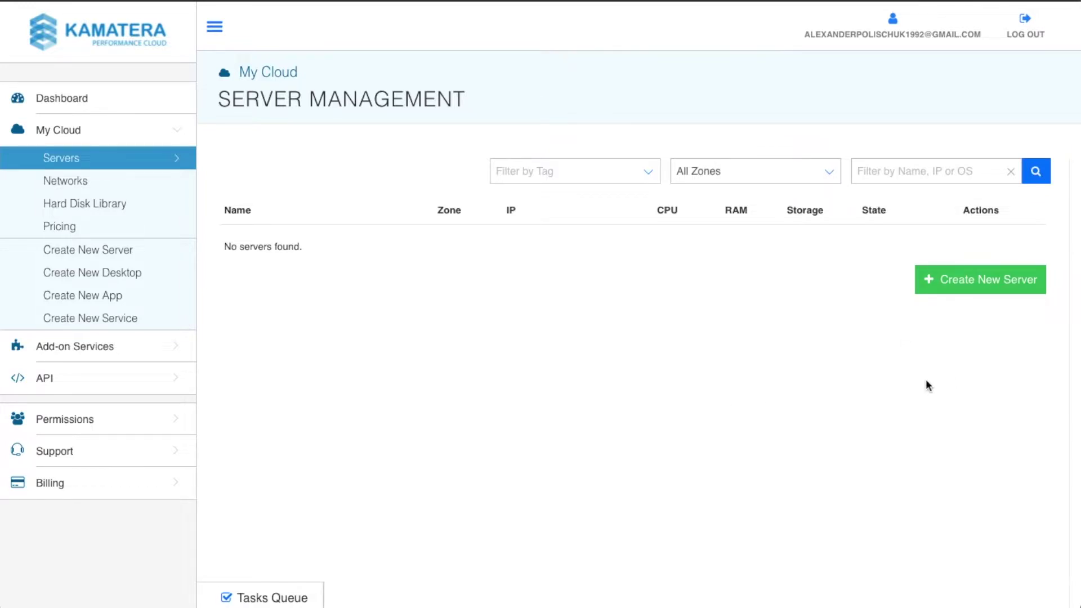
Step: Start a new server, compare the Asia, Europe and Middle East zones, then keep New York
{"action": "left_click", "coordinate": [1010, 294]}
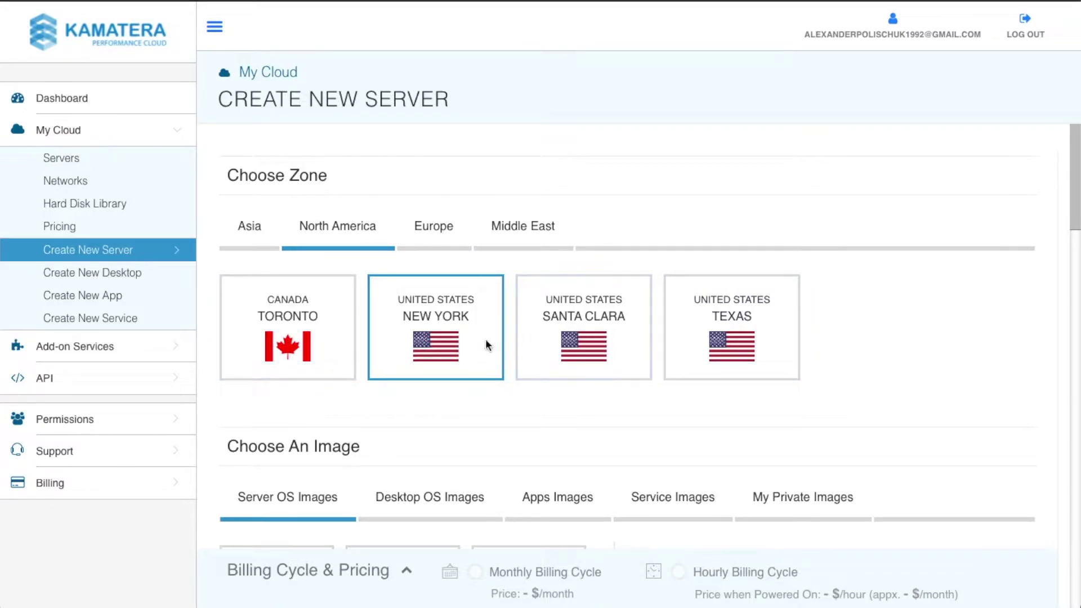
{"action": "left_click", "coordinate": [591, 343]}
{"action": "left_click", "coordinate": [680, 345]}
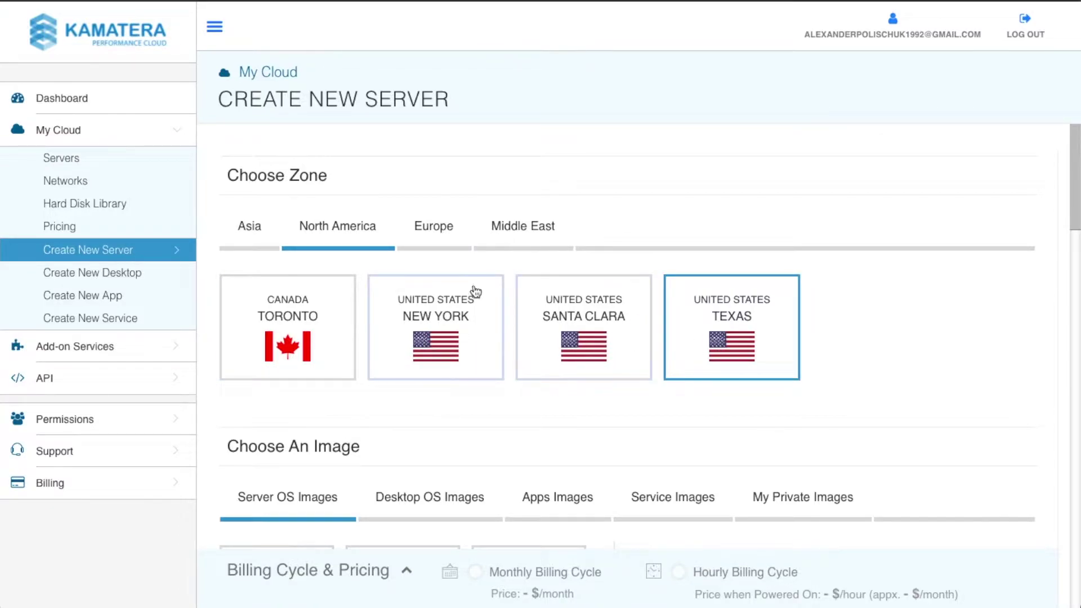
{"action": "left_click", "coordinate": [439, 227]}
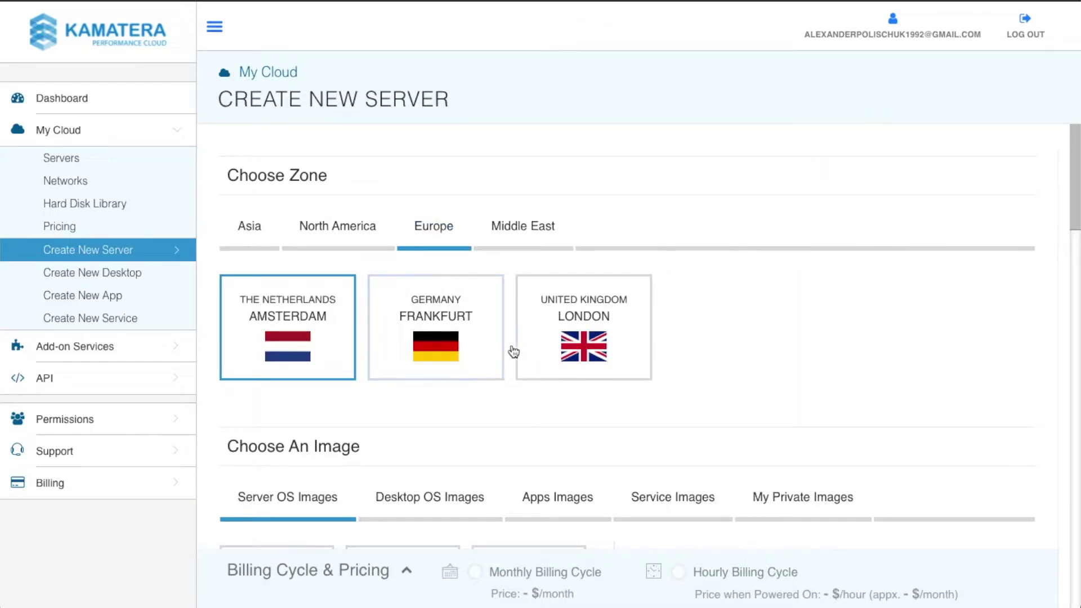
{"action": "left_click", "coordinate": [510, 232]}
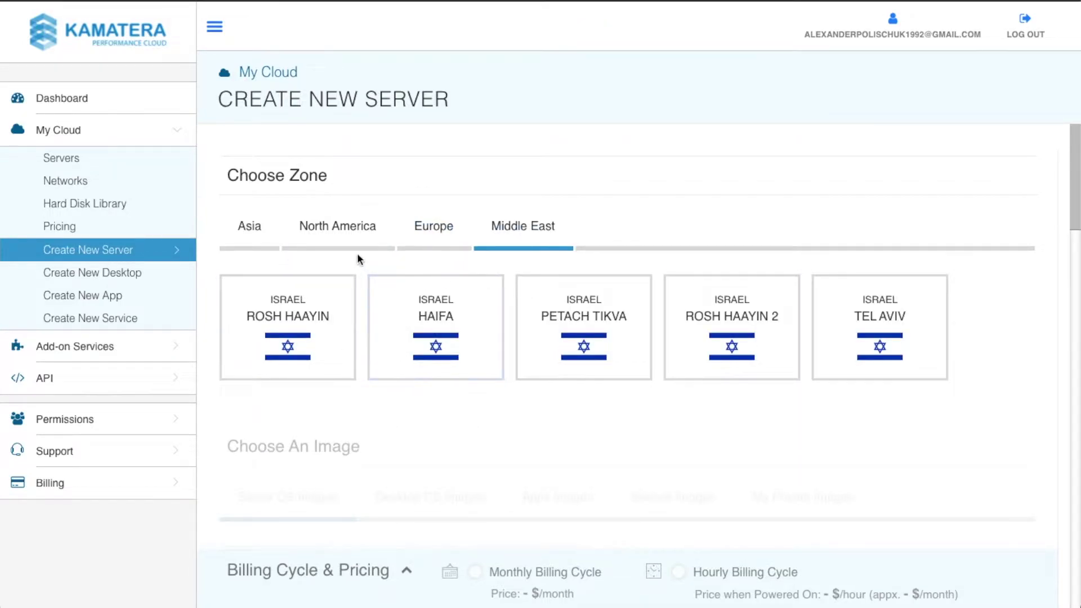
{"action": "left_click", "coordinate": [251, 230]}
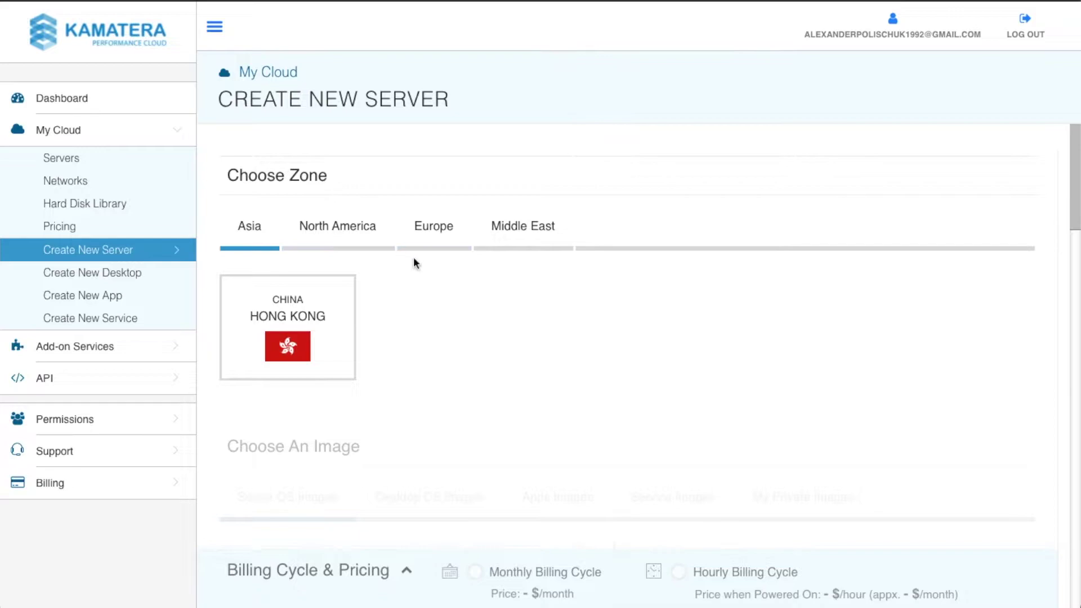
{"action": "left_click", "coordinate": [501, 234]}
{"action": "left_click", "coordinate": [337, 228]}
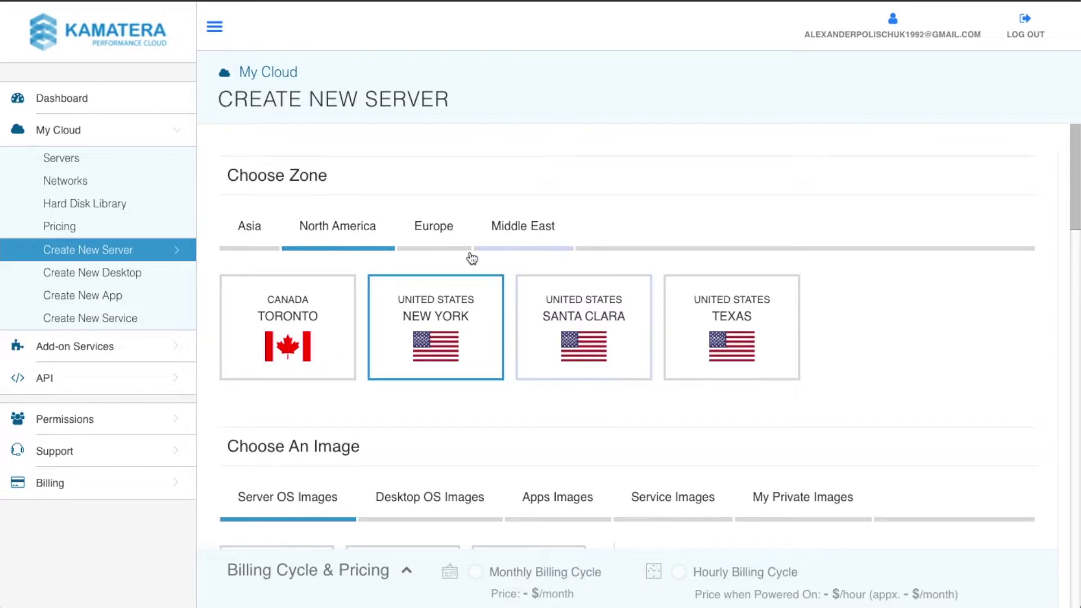
Step: Pick the Windows desktop OS image and list its 8.1 and 10 desktop 64bit versions
{"action": "scroll", "coordinate": [529, 306], "scroll_direction": "down", "scroll_amount": 1}
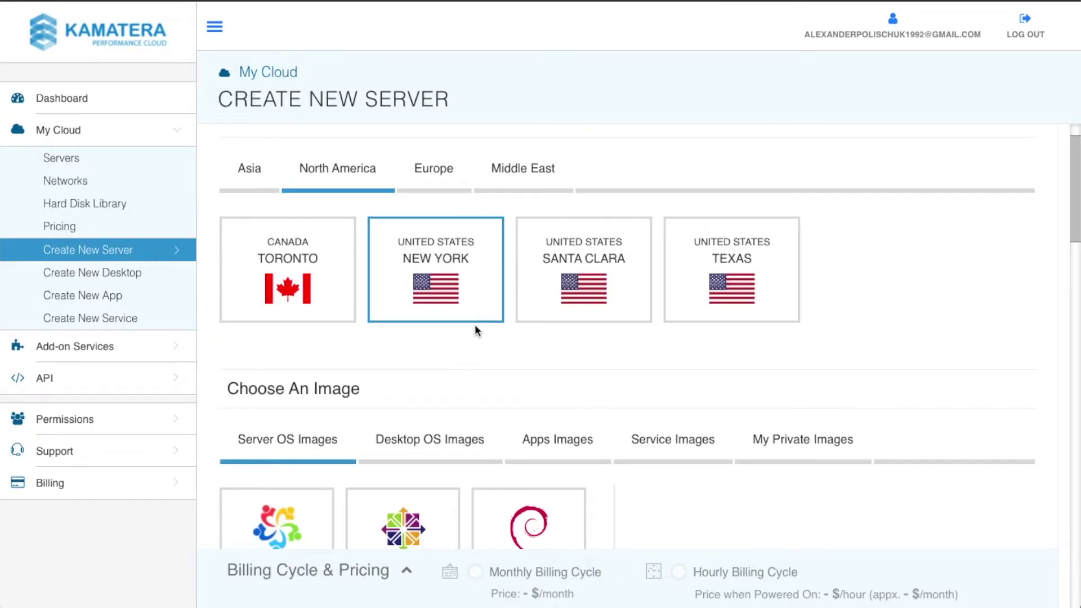
{"action": "scroll", "coordinate": [507, 281], "scroll_direction": "down", "scroll_amount": 1}
{"action": "scroll", "coordinate": [517, 277], "scroll_direction": "down", "scroll_amount": 3}
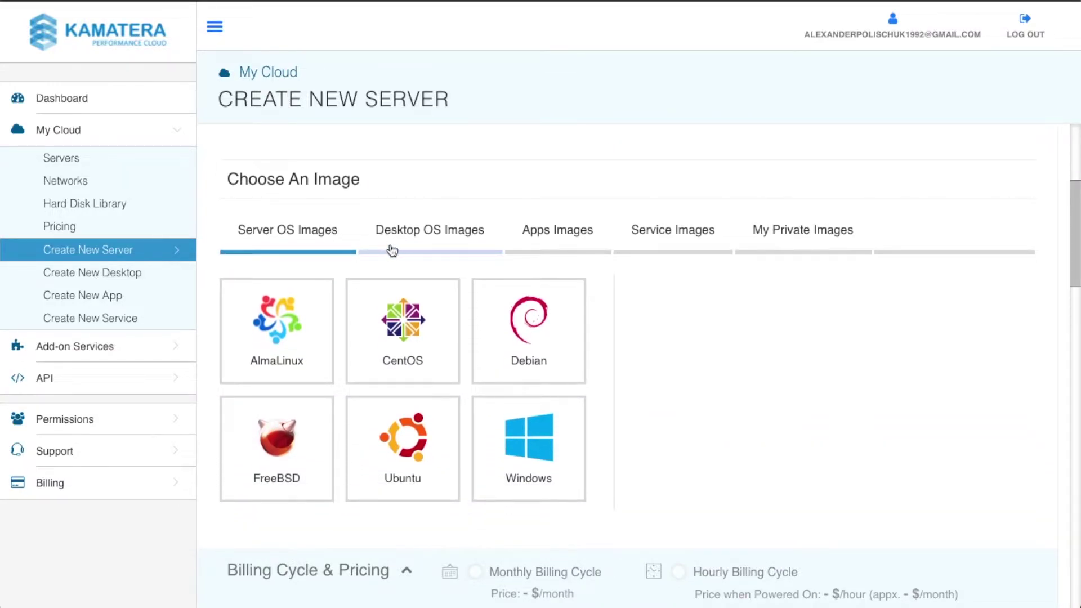
{"action": "left_click", "coordinate": [414, 235]}
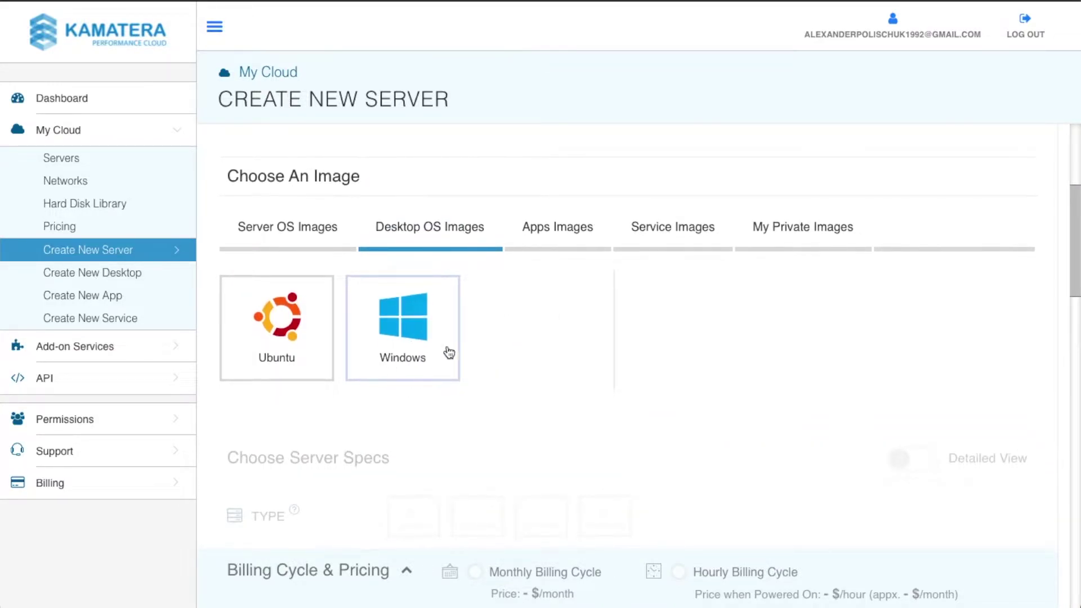
{"action": "left_click", "coordinate": [408, 333]}
{"action": "scroll", "coordinate": [726, 372], "scroll_direction": "down", "scroll_amount": 3}
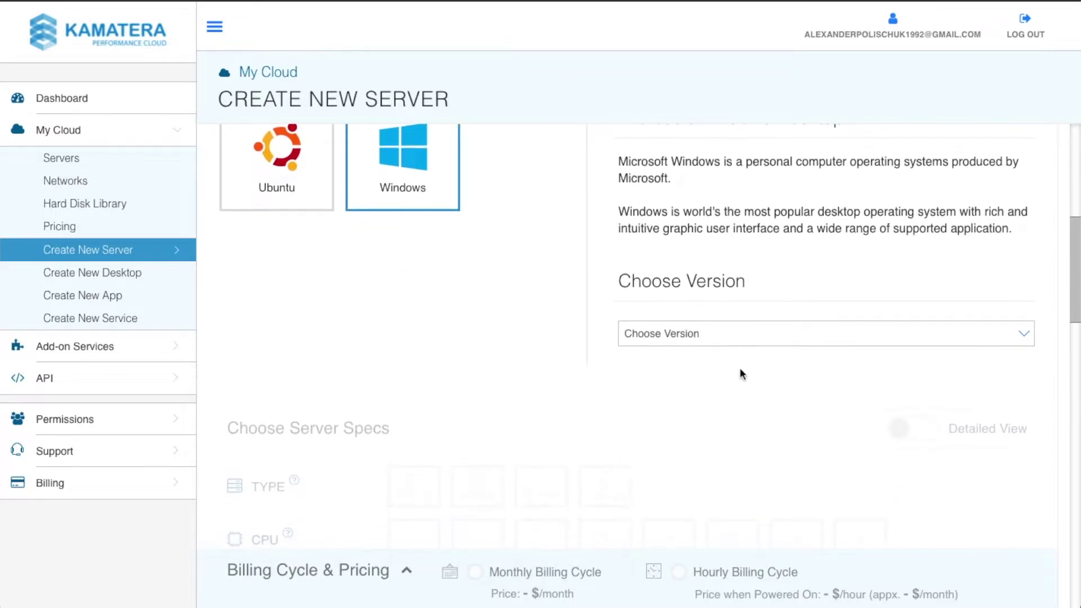
{"action": "scroll", "coordinate": [700, 316], "scroll_direction": "up", "scroll_amount": 1}
{"action": "left_click", "coordinate": [701, 262]}
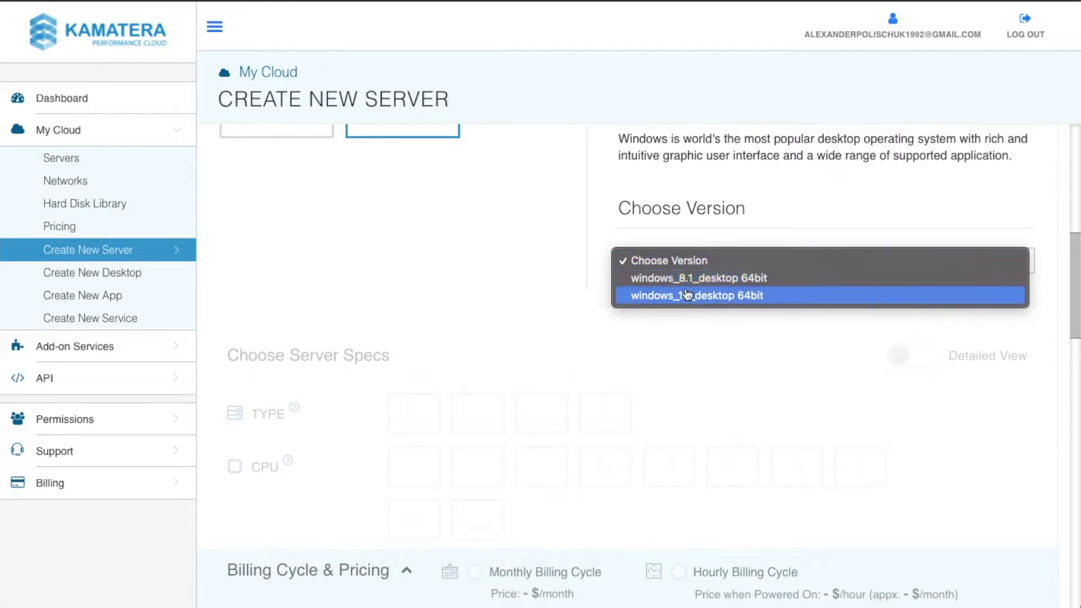
Step: Select windows_8.1_desktop 64bit as the image version
{"action": "left_click", "coordinate": [703, 277]}
{"action": "scroll", "coordinate": [575, 239], "scroll_direction": "down", "scroll_amount": 3}
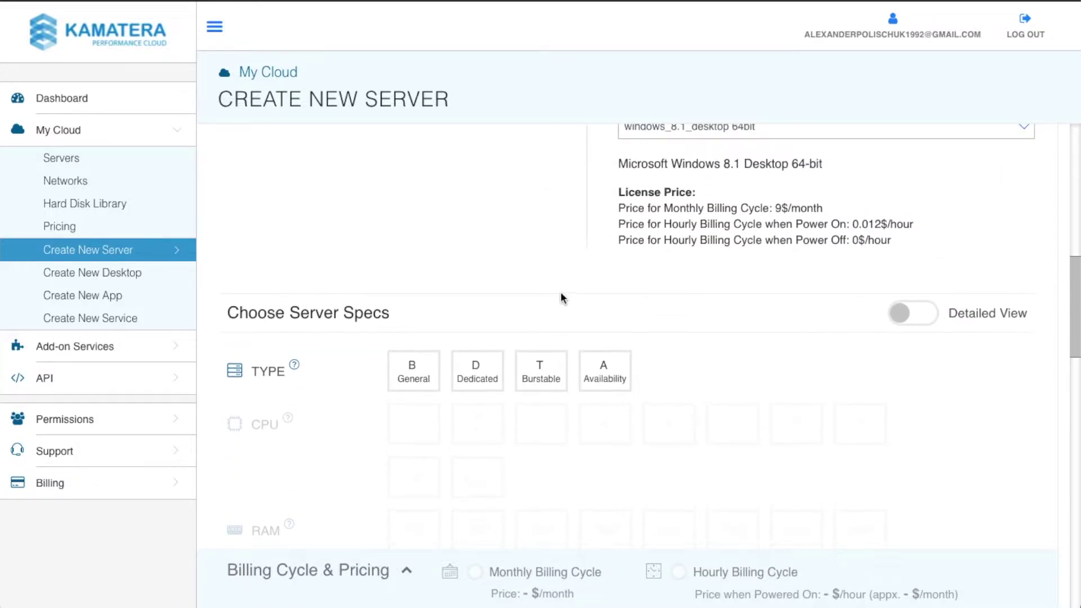
{"action": "scroll", "coordinate": [394, 275], "scroll_direction": "down", "scroll_amount": 1}
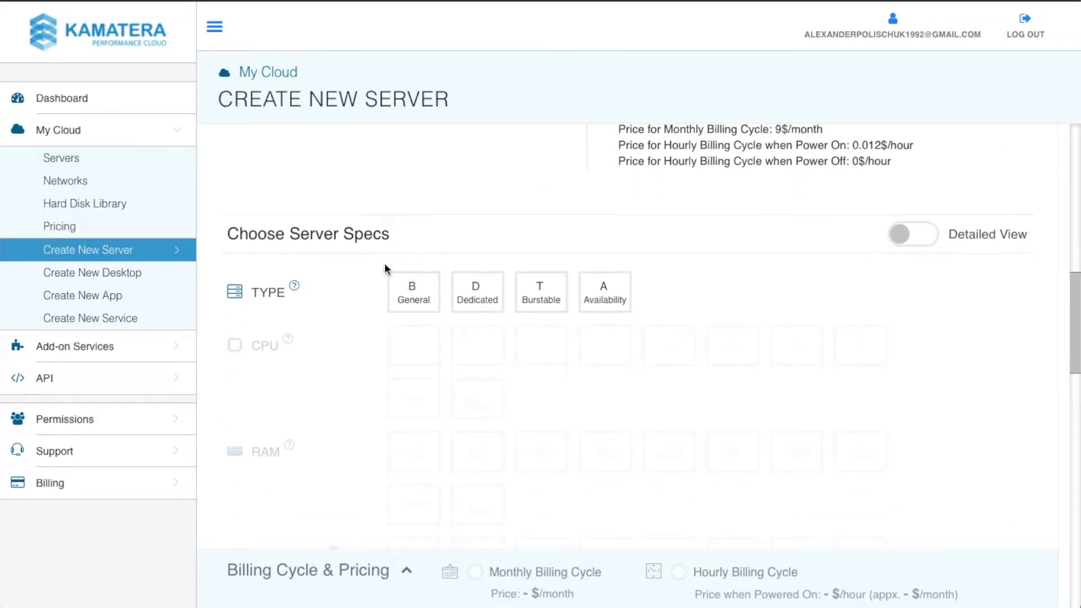
Step: Set the server to Dedicated type, 2 CPUs, 2GB RAM and a 30GB SSD disk
{"action": "left_click", "coordinate": [485, 304]}
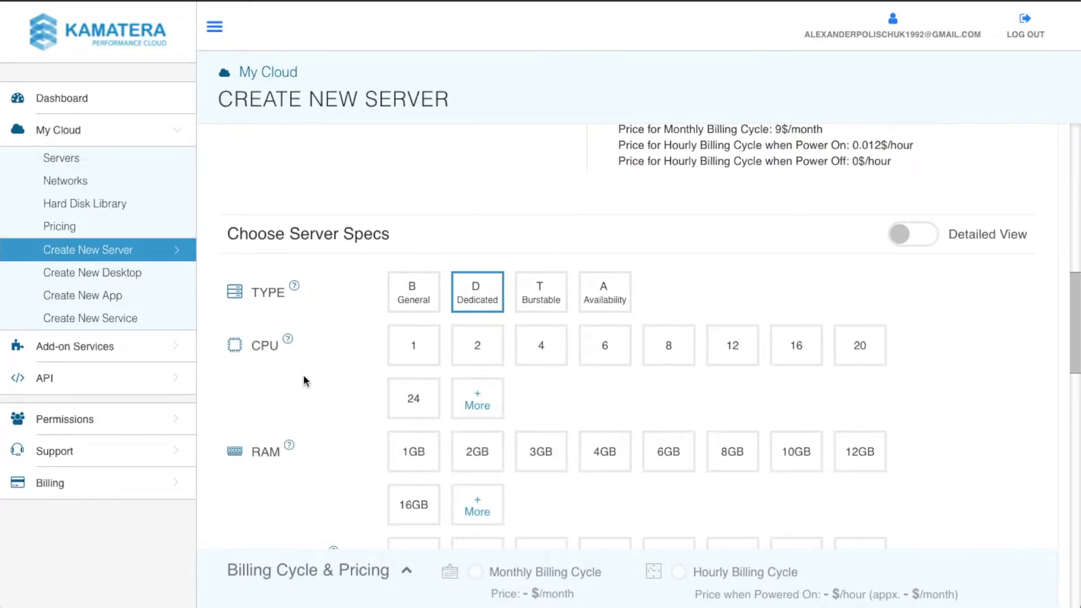
{"action": "left_click", "coordinate": [486, 350]}
{"action": "scroll", "coordinate": [318, 311], "scroll_direction": "down", "scroll_amount": 3}
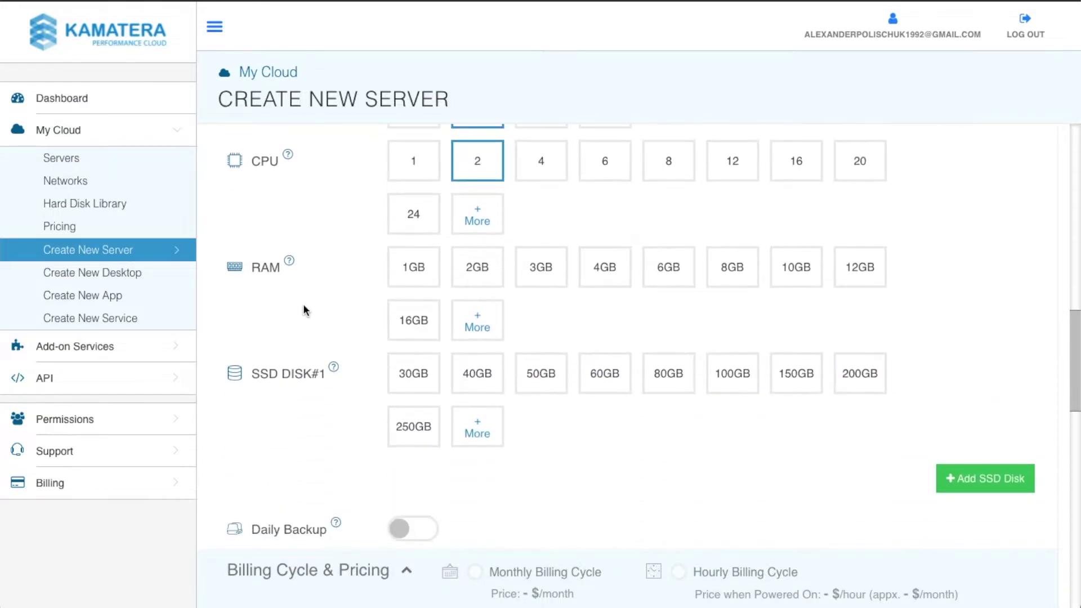
{"action": "left_click", "coordinate": [480, 273]}
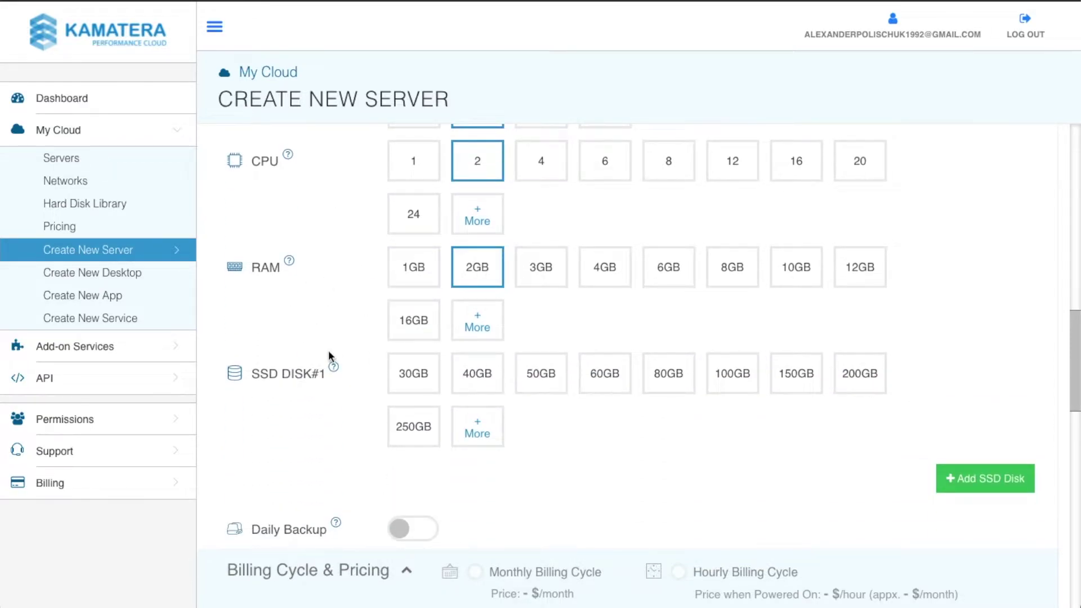
{"action": "scroll", "coordinate": [328, 358], "scroll_direction": "down", "scroll_amount": 1}
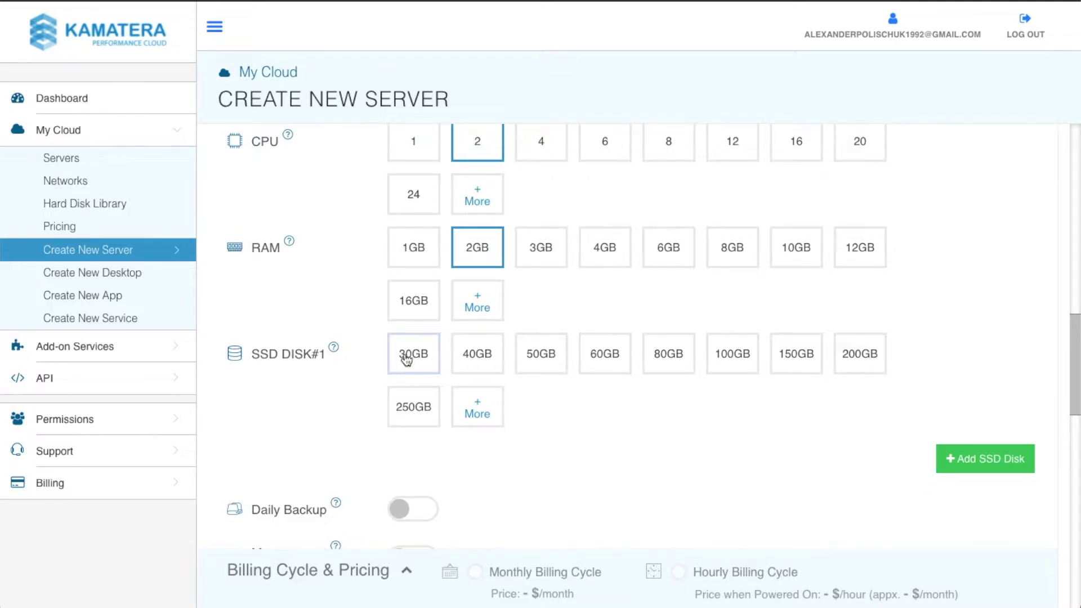
{"action": "left_click", "coordinate": [415, 365]}
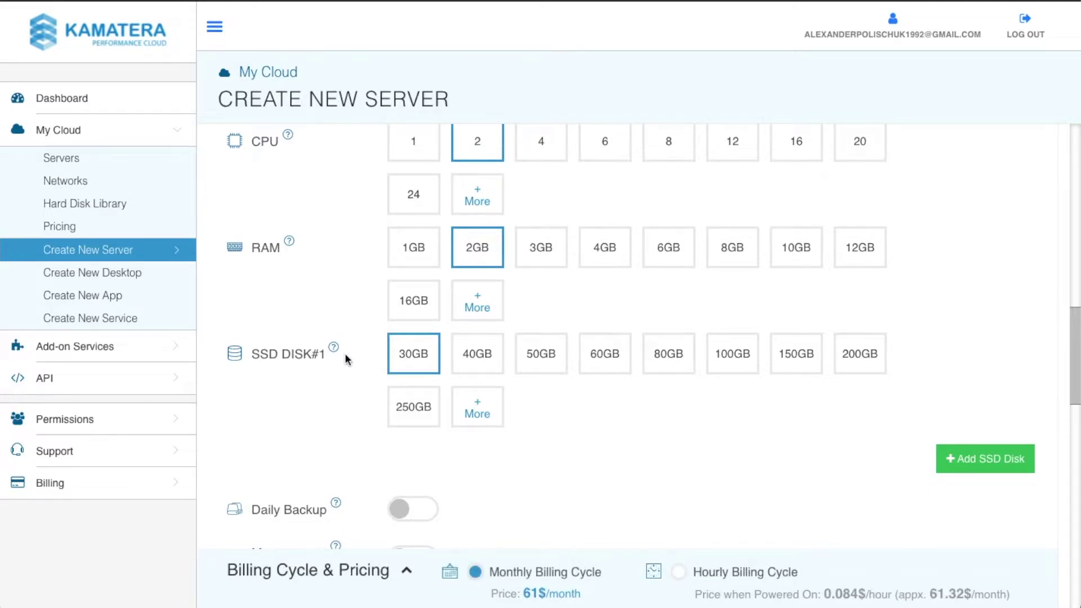
{"action": "scroll", "coordinate": [369, 326], "scroll_direction": "up", "scroll_amount": 1}
{"action": "scroll", "coordinate": [370, 318], "scroll_direction": "up", "scroll_amount": 2}
{"action": "scroll", "coordinate": [360, 265], "scroll_direction": "down", "scroll_amount": 1}
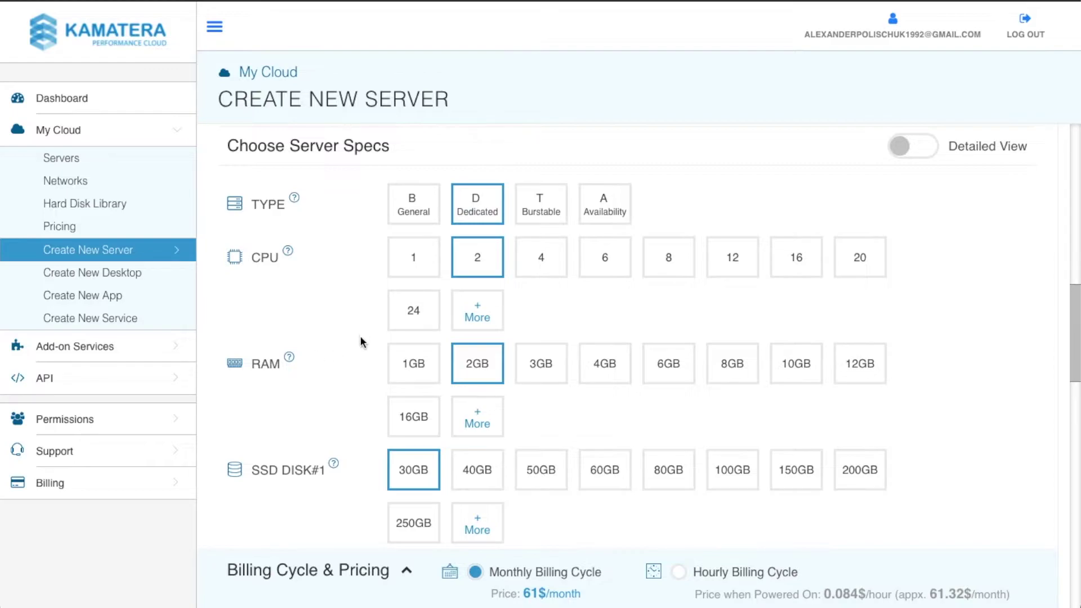
Step: Select the Hourly Billing Cycle, at 0.084$/hour when powered on
{"action": "scroll", "coordinate": [338, 338], "scroll_direction": "down", "scroll_amount": 1}
{"action": "scroll", "coordinate": [299, 342], "scroll_direction": "down", "scroll_amount": 1}
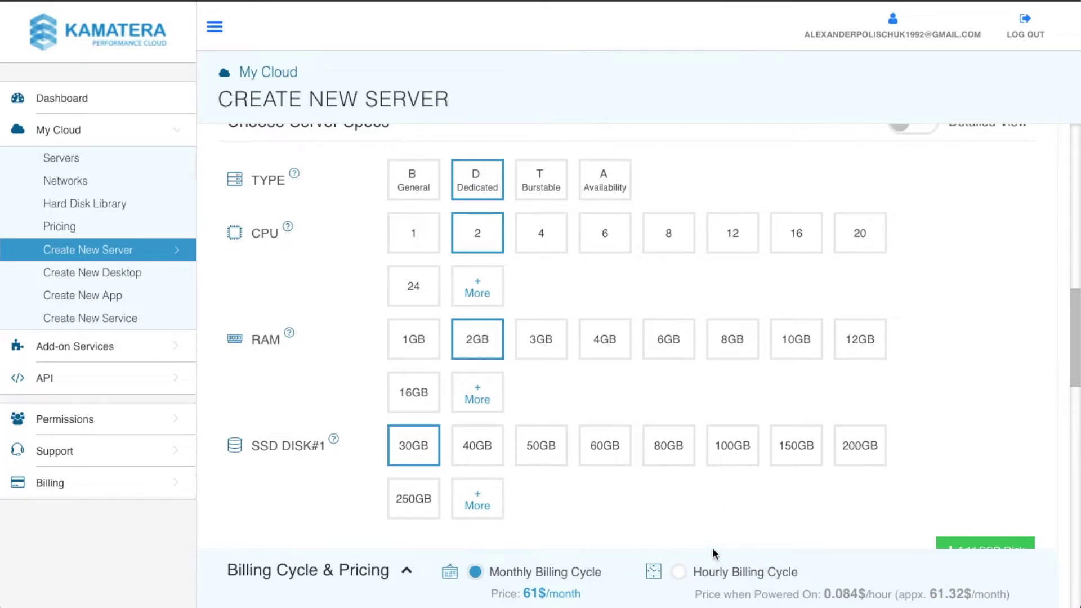
{"action": "left_click", "coordinate": [679, 572]}
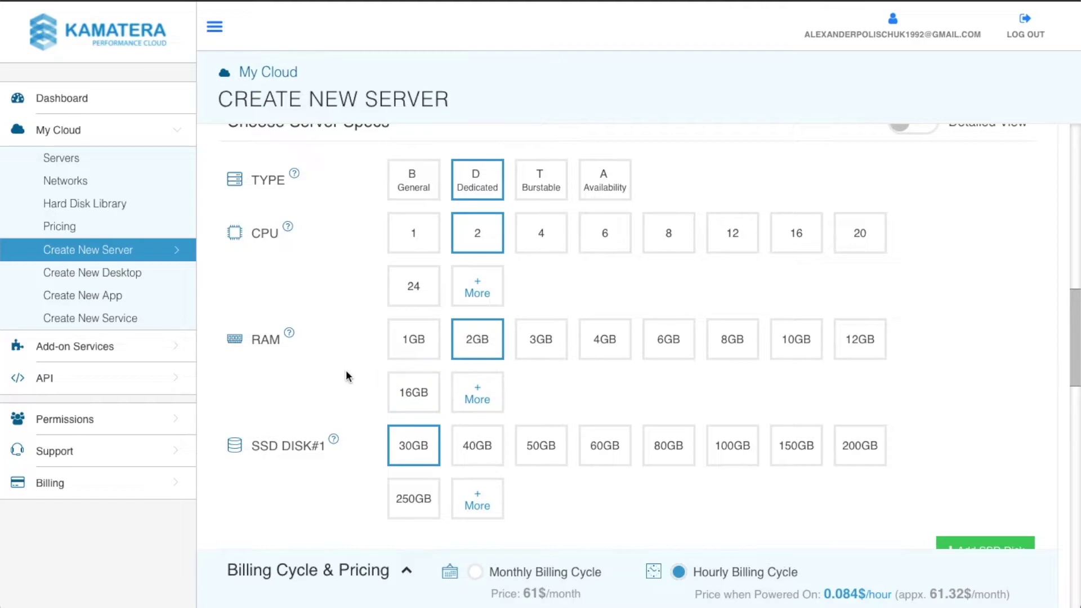
Step: Enter the server password in Password and repeat it in Validate
{"action": "scroll", "coordinate": [354, 350], "scroll_direction": "down", "scroll_amount": 7}
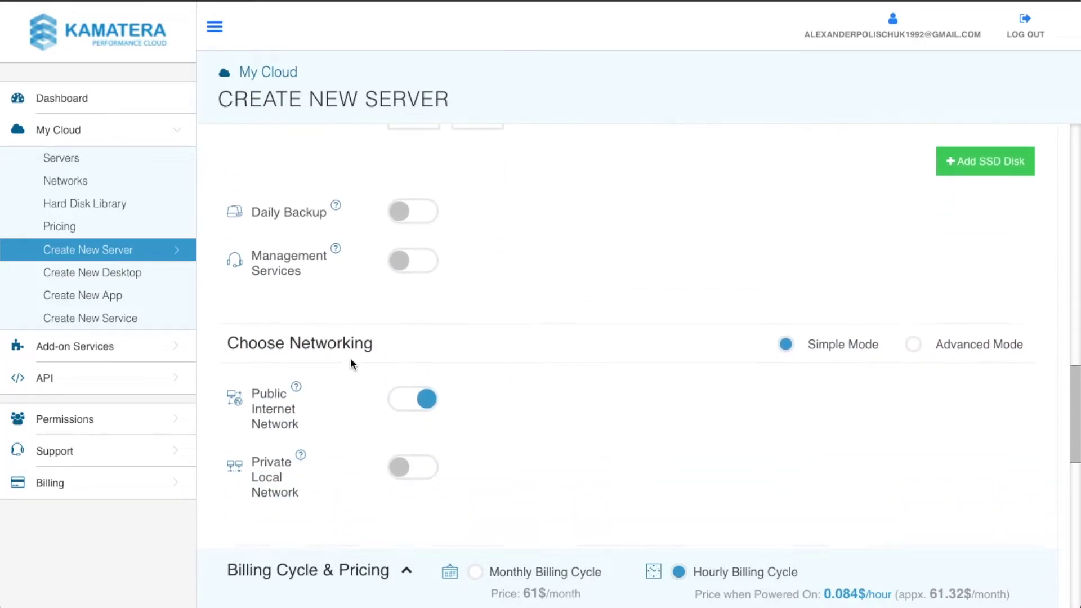
{"action": "scroll", "coordinate": [351, 356], "scroll_direction": "down", "scroll_amount": 5}
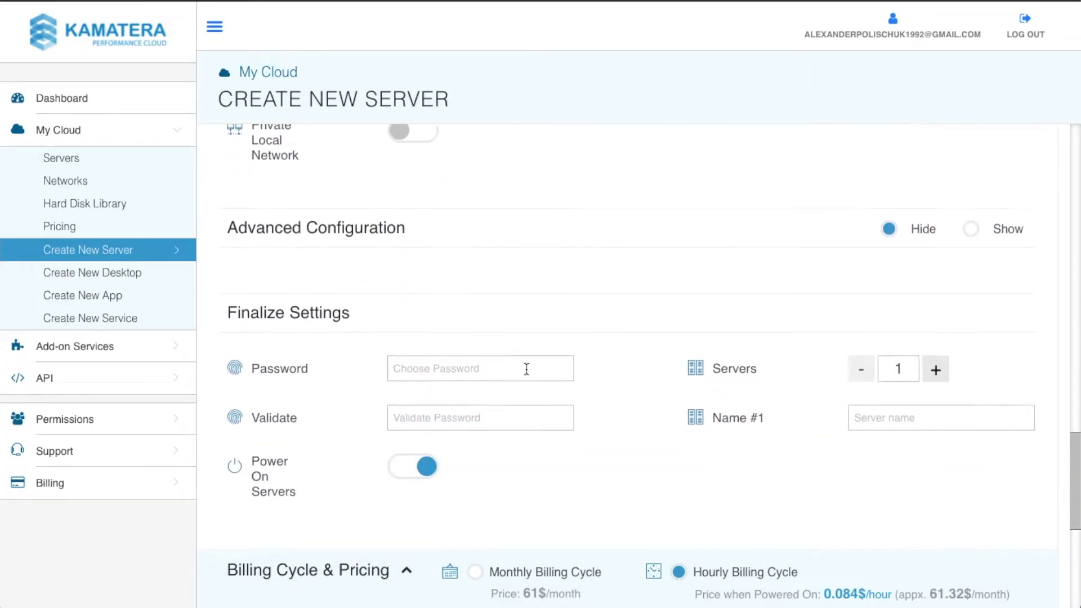
{"action": "scroll", "coordinate": [527, 369], "scroll_direction": "down", "scroll_amount": 1}
{"action": "left_click", "coordinate": [428, 345]}
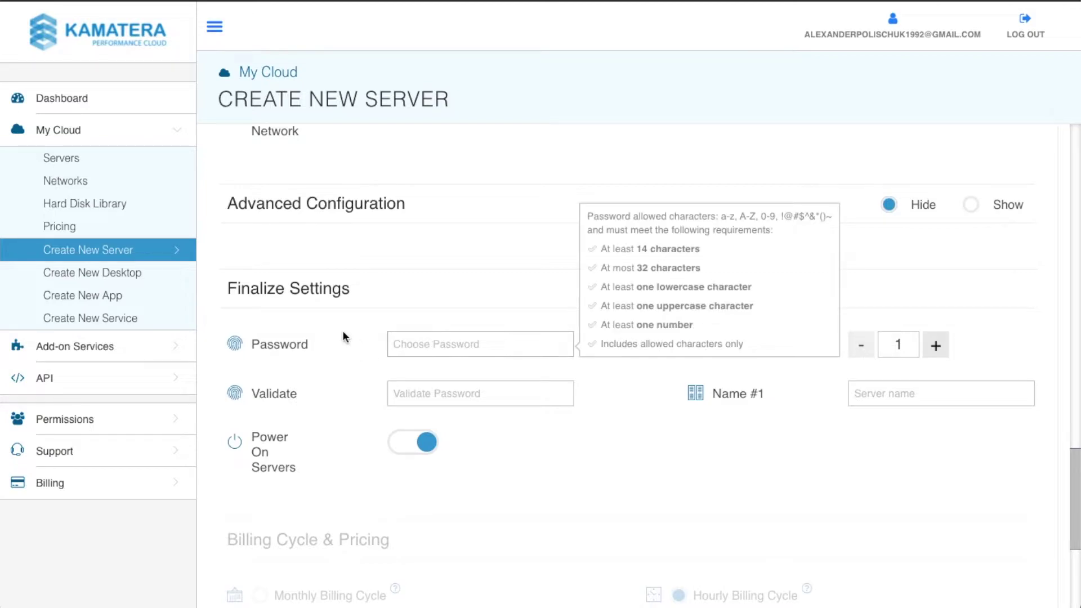
{"action": "key", "text": "ctrl+v"}
{"action": "key", "text": "Tab"}
{"action": "type", "text": "••••••••••••••"}
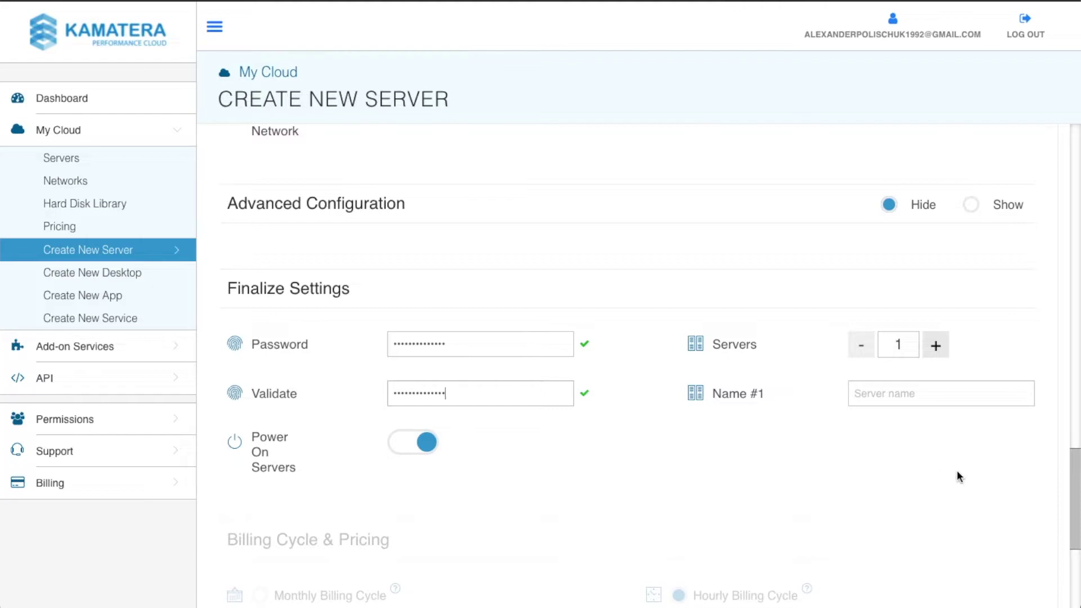
Step: Name the server Test and highlight the powered-off price line
{"action": "left_click", "coordinate": [920, 392]}
{"action": "type", "text": "T"}
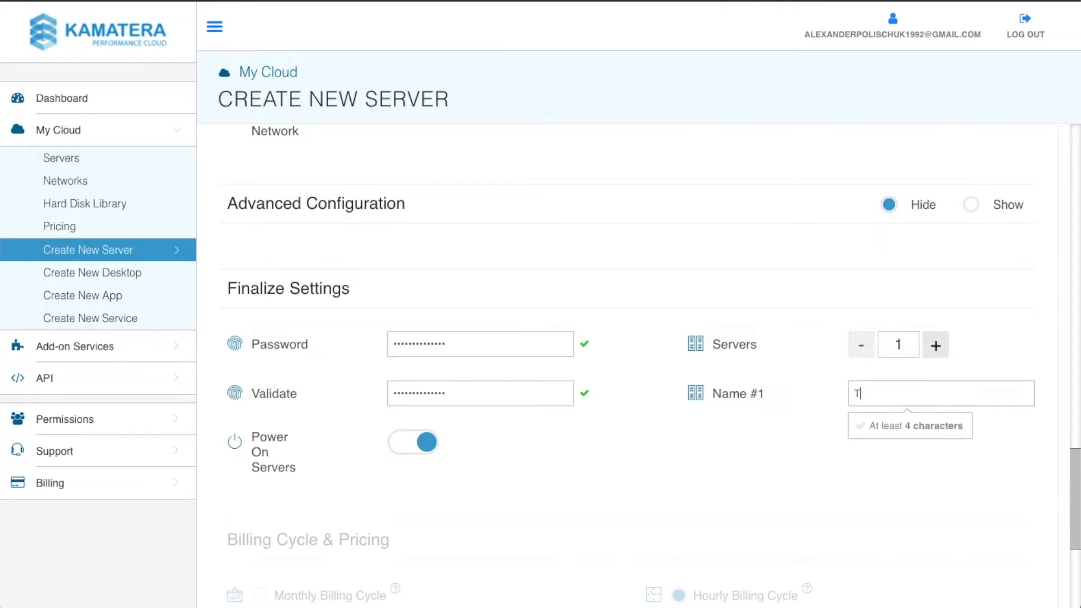
{"action": "type", "text": "est"}
{"action": "scroll", "coordinate": [623, 379], "scroll_direction": "down", "scroll_amount": 5}
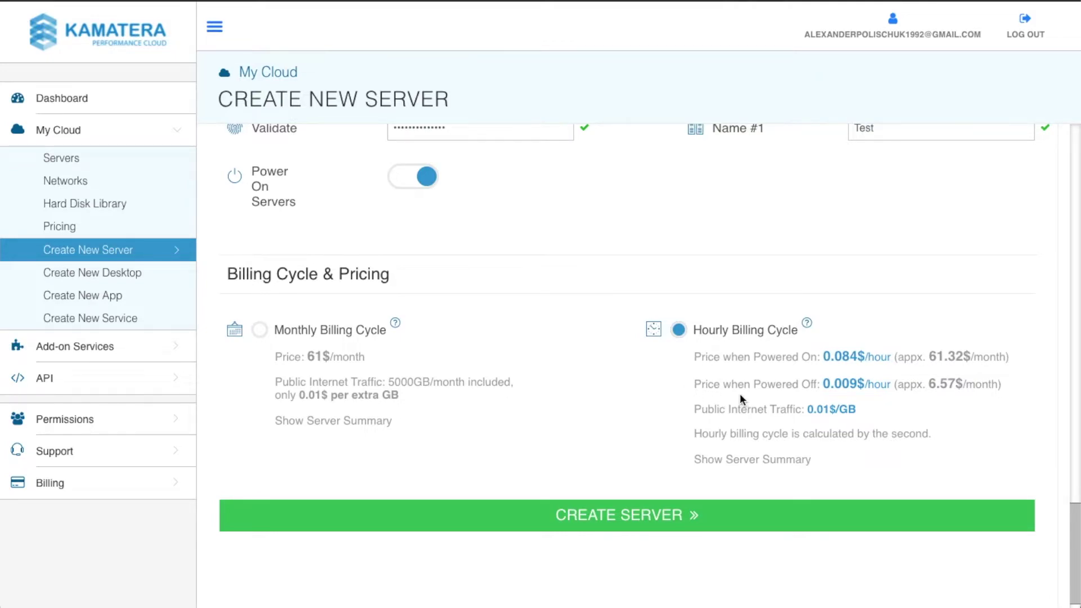
{"action": "left_click_drag", "start_coordinate": [694, 384], "coordinate": [814, 384]}
Step: Review the 6.57$ monthly powered-off cost, then submit CREATE SERVER
{"action": "left_click", "coordinate": [783, 385]}
{"action": "left_click_drag", "start_coordinate": [929, 385], "coordinate": [958, 385]}
{"action": "left_click", "coordinate": [692, 382]}
{"action": "scroll", "coordinate": [581, 484], "scroll_direction": "down", "scroll_amount": 1}
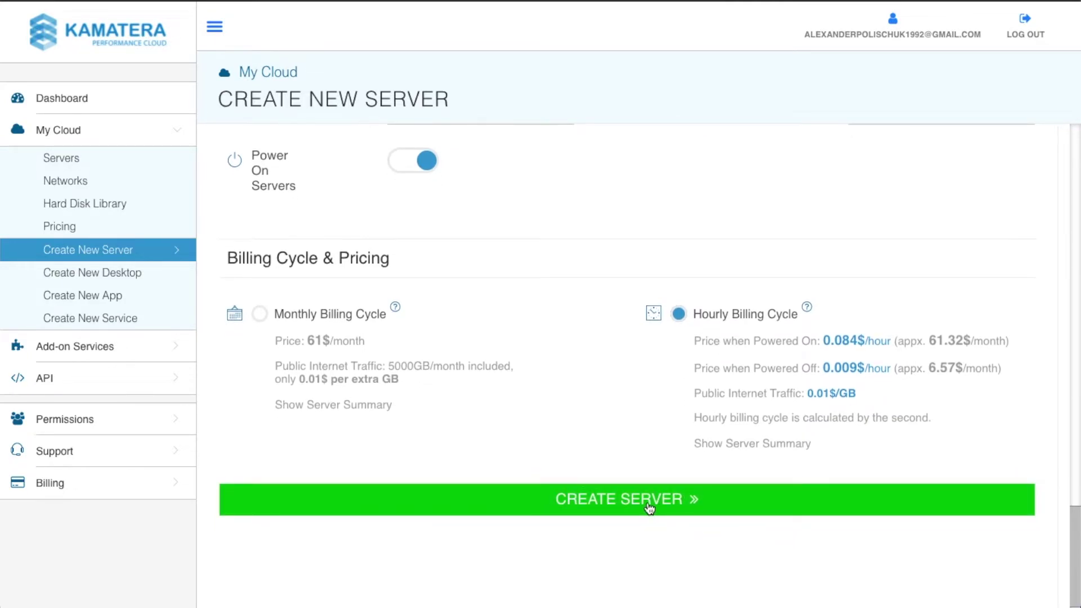
{"action": "left_click", "coordinate": [646, 501]}
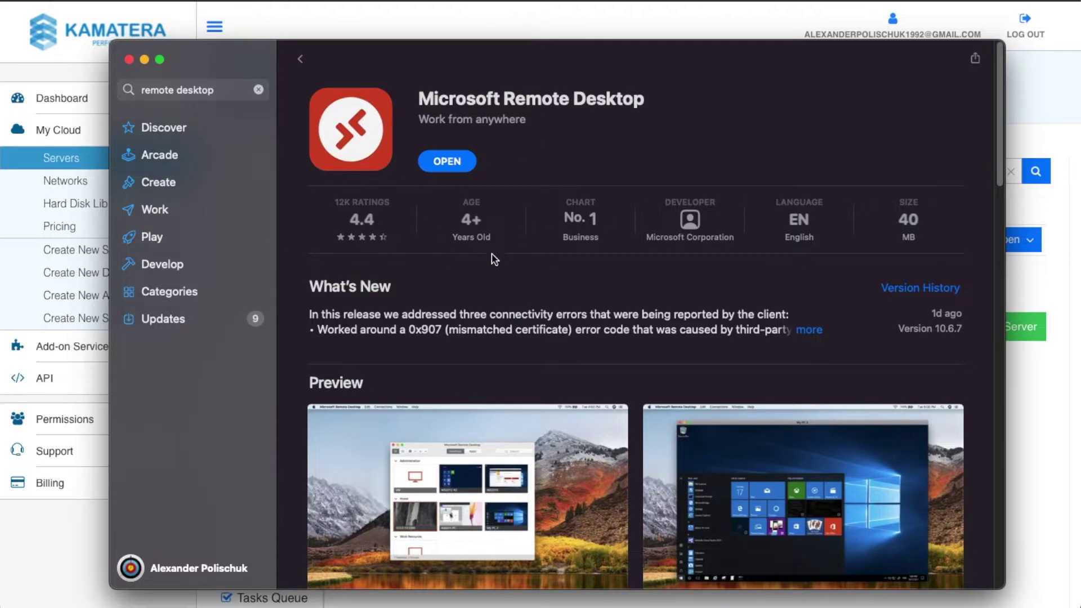
Step: Close the App Store window
{"action": "left_click", "coordinate": [129, 59]}
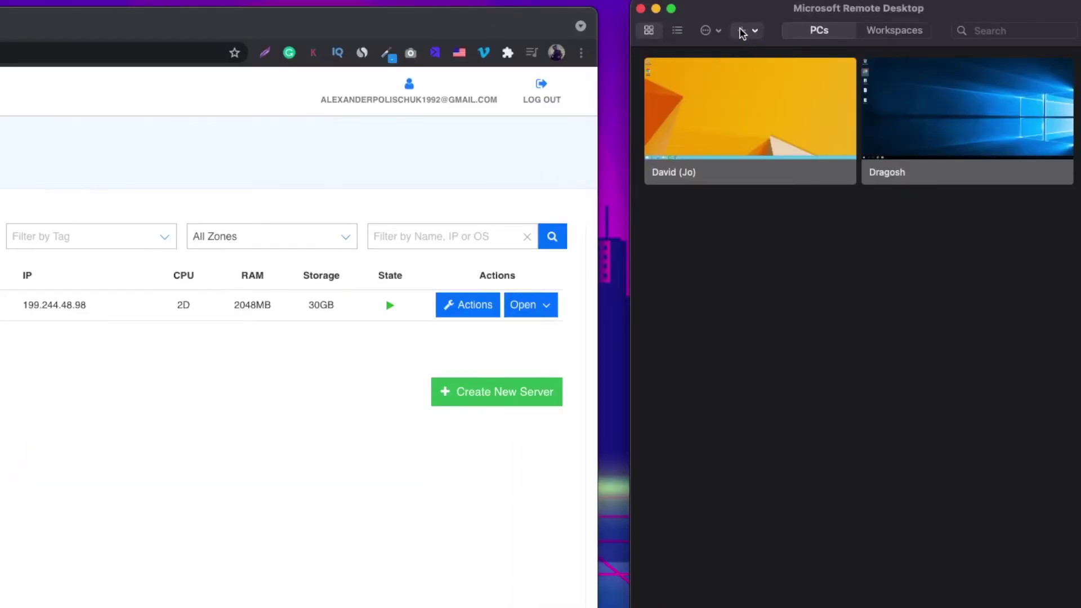
Step: Add a PC whose name is the Test_14 server's public IP 199.244.48.98, copied from Kamatera
{"action": "left_click", "coordinate": [743, 31]}
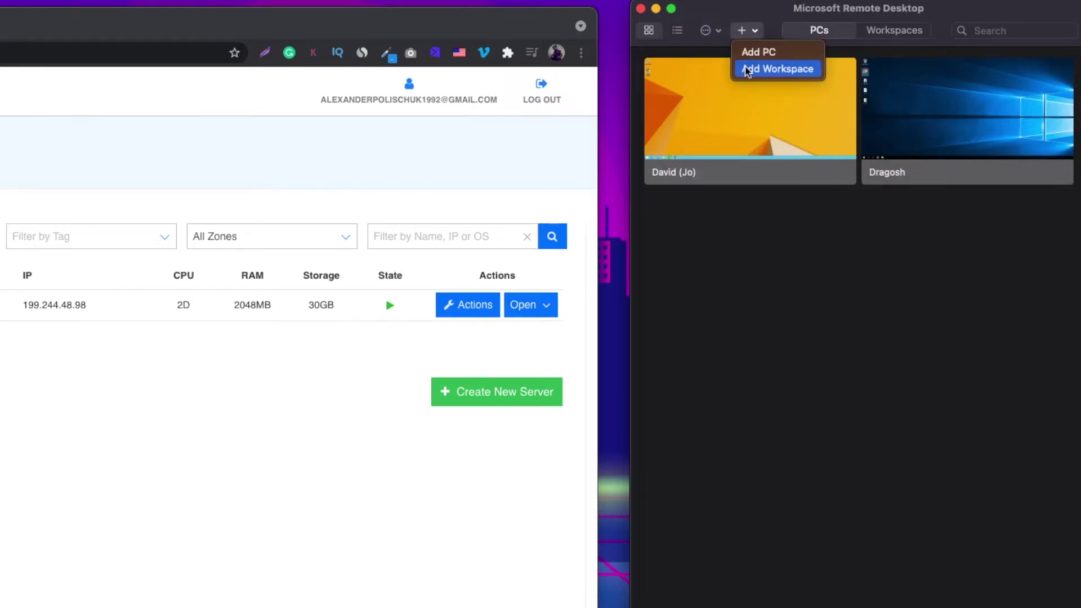
{"action": "left_click", "coordinate": [755, 49]}
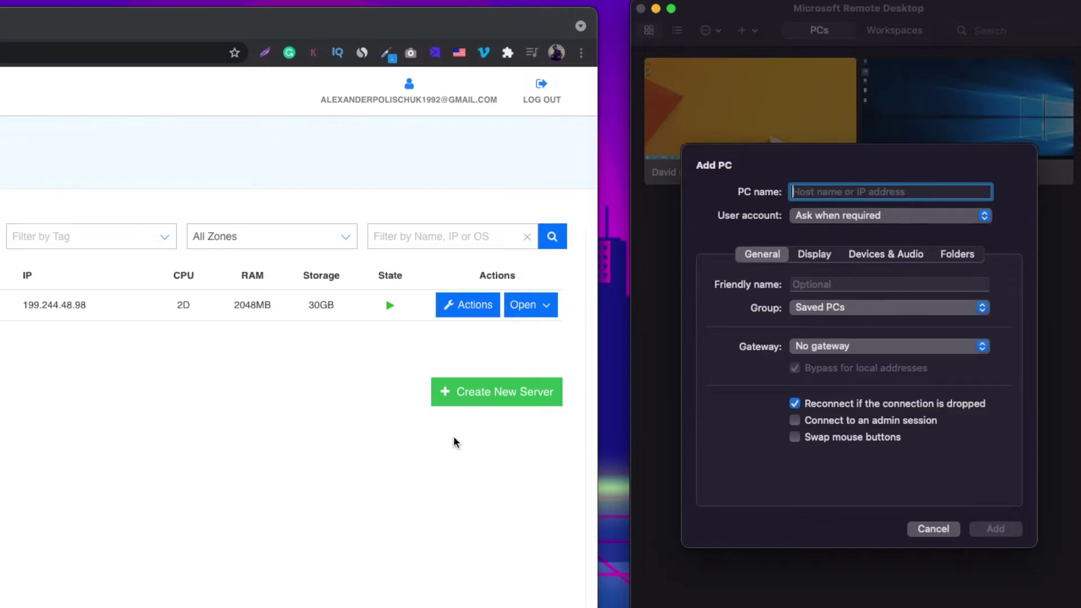
{"action": "left_click", "coordinate": [173, 415]}
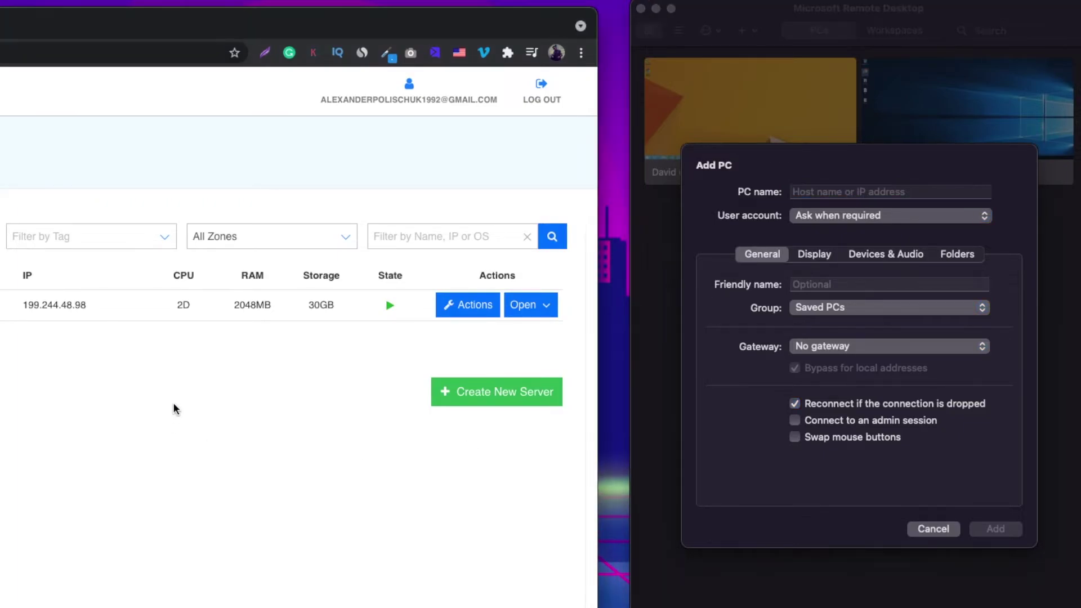
{"action": "left_click", "coordinate": [540, 306]}
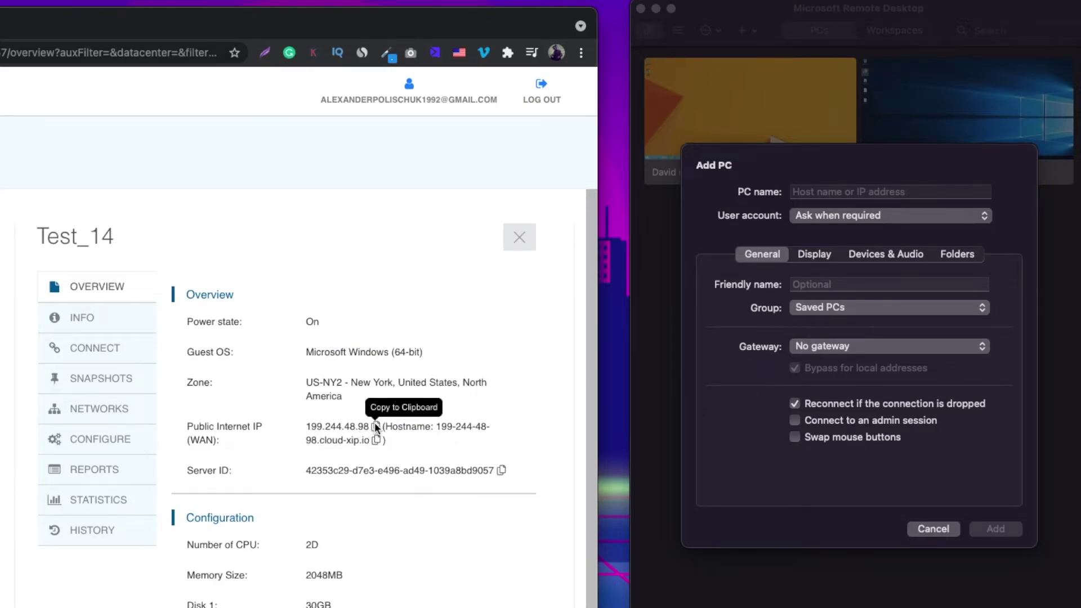
{"action": "left_click", "coordinate": [375, 426]}
{"action": "left_click", "coordinate": [832, 195]}
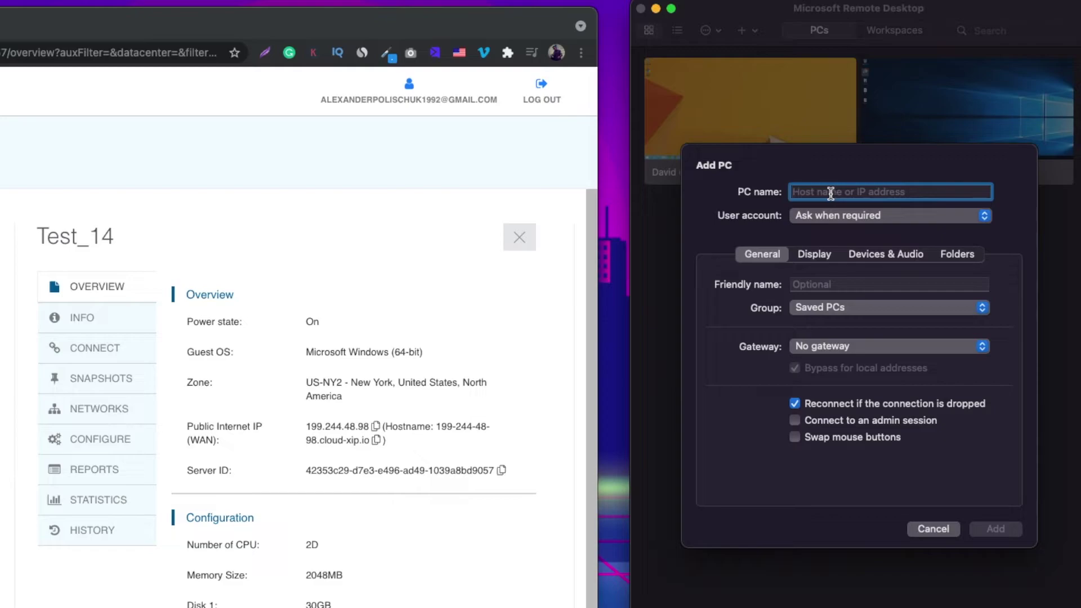
{"action": "key", "text": "super+v"}
{"action": "left_click", "coordinate": [873, 219]}
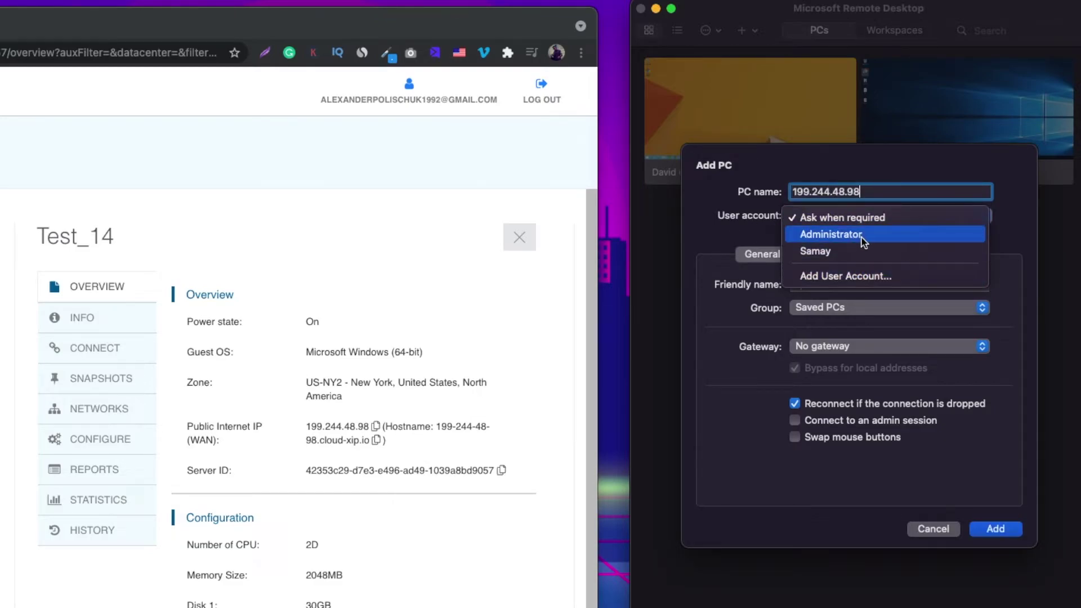
Step: Add user account Administrator with its password and friendly name Test
{"action": "left_click", "coordinate": [857, 277]}
{"action": "type", "text": "Ad"}
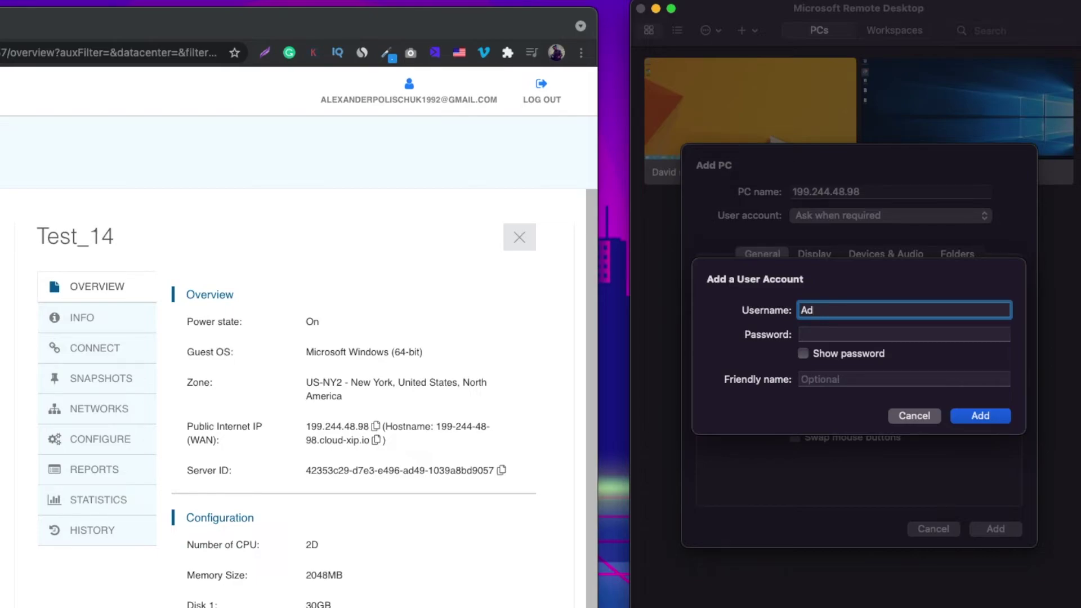
{"action": "type", "text": "ministrator"}
{"action": "key", "text": "Tab"}
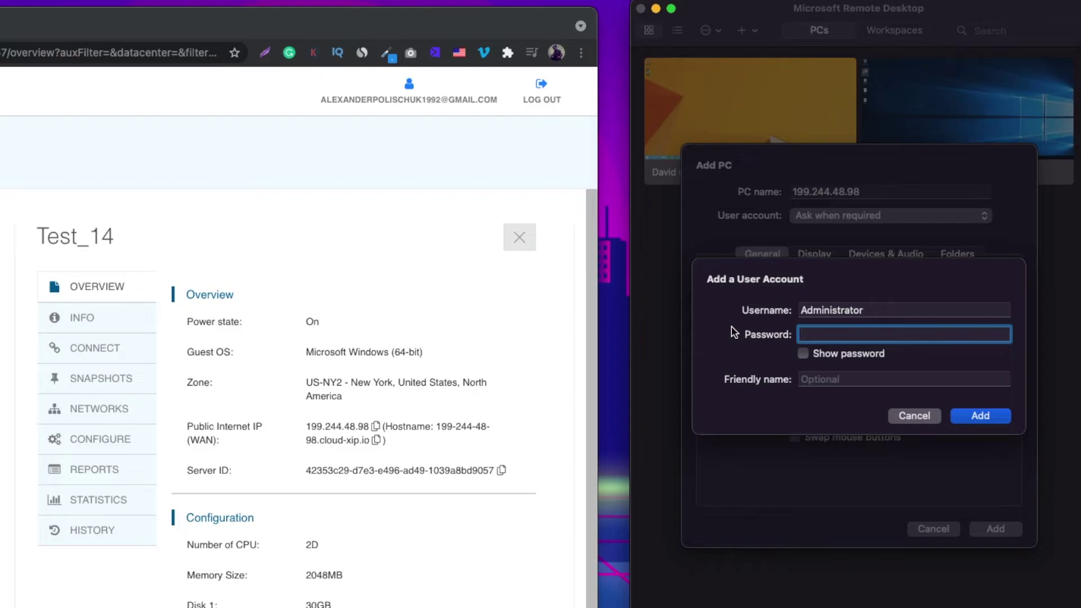
{"action": "type", "text": "•••••••••••••••"}
{"action": "left_click", "coordinate": [848, 376]}
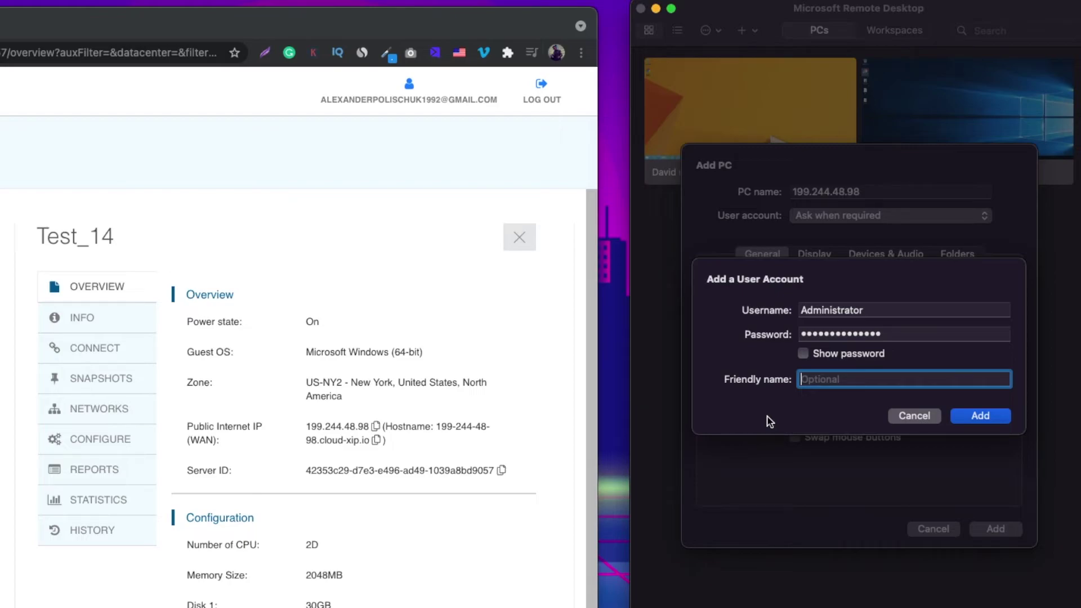
{"action": "type", "text": "Test"}
{"action": "left_click", "coordinate": [983, 414]}
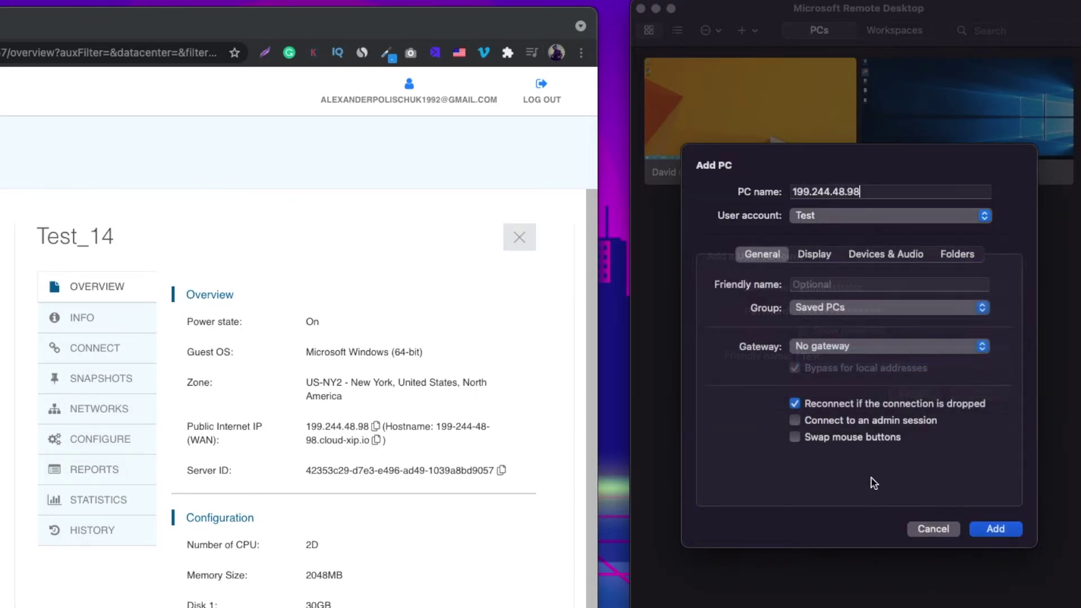
Step: Save the 199.244.48.98 PC and connect to it, accepting the certificate warning
{"action": "left_click", "coordinate": [991, 531]}
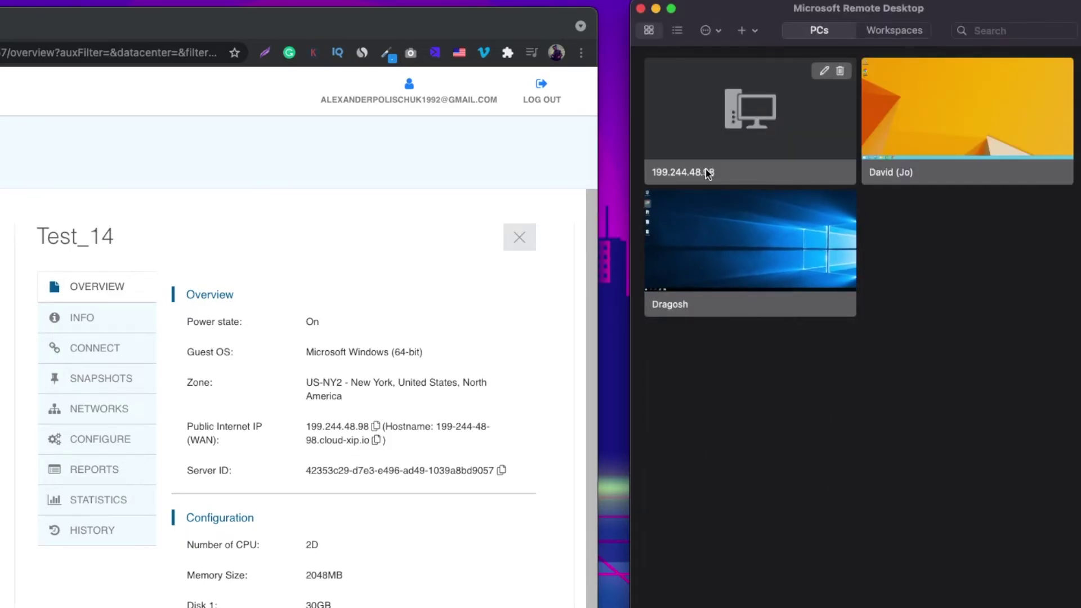
{"action": "double_click", "coordinate": [784, 149]}
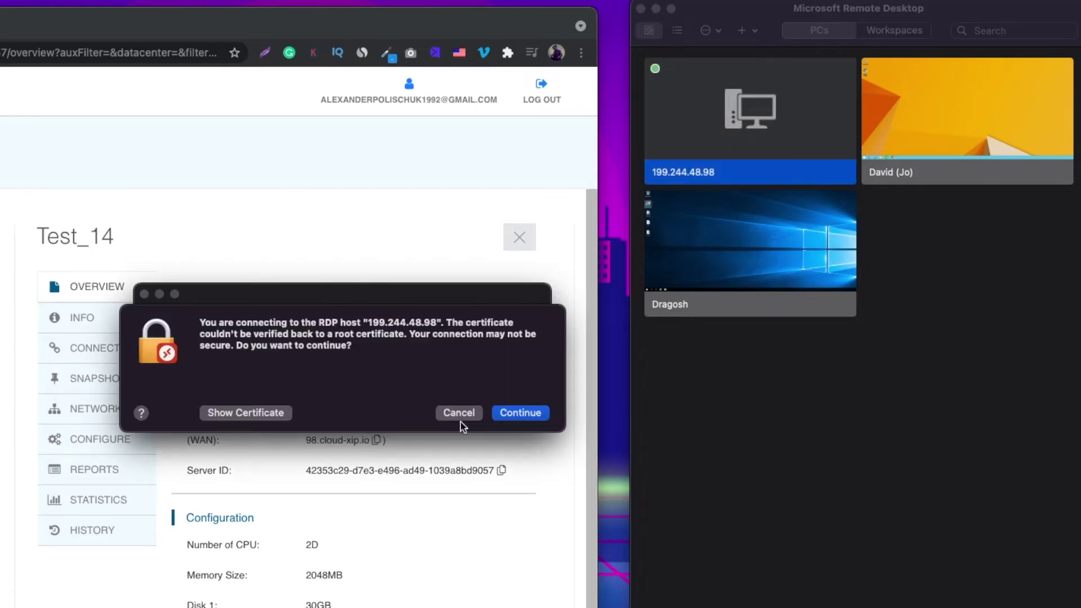
{"action": "left_click", "coordinate": [520, 414]}
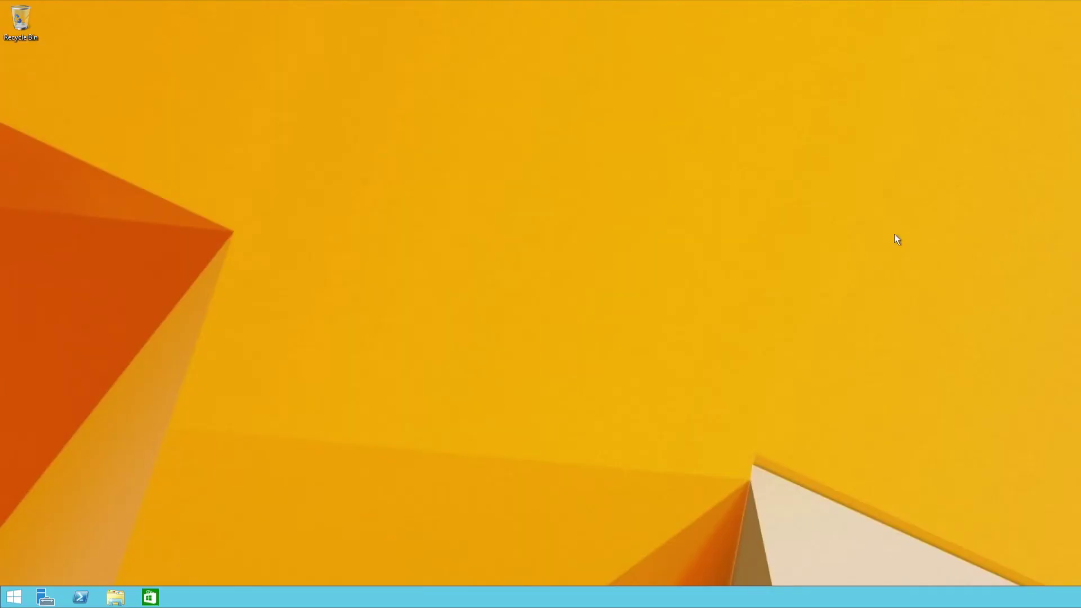
Step: View the remote Windows desktop, then close the remote session window
{"action": "left_click_drag", "start_coordinate": [897, 240], "coordinate": [777, 310]}
{"action": "mouse_move", "coordinate": [921, 1]}
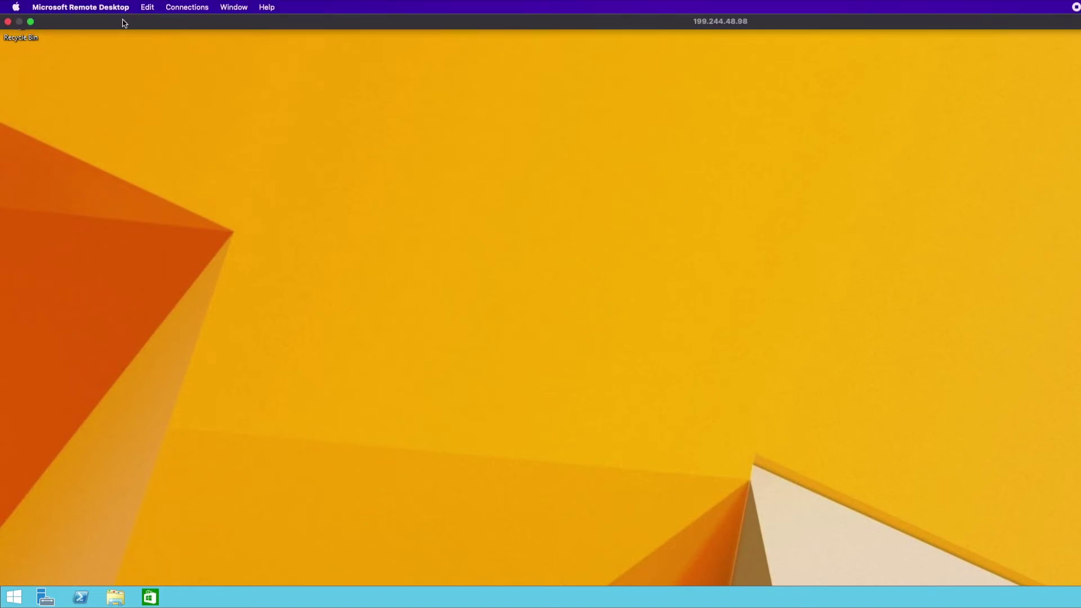
{"action": "left_click", "coordinate": [8, 22]}
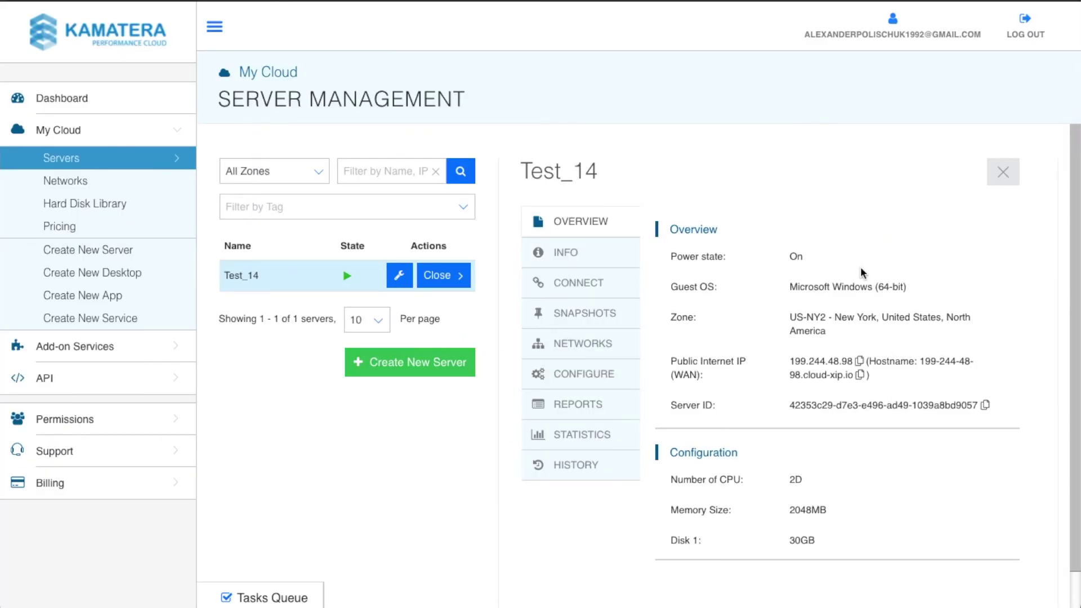
Step: Close the detail panel and confirm Power Off for the Test_14 server
{"action": "left_click", "coordinate": [1009, 182]}
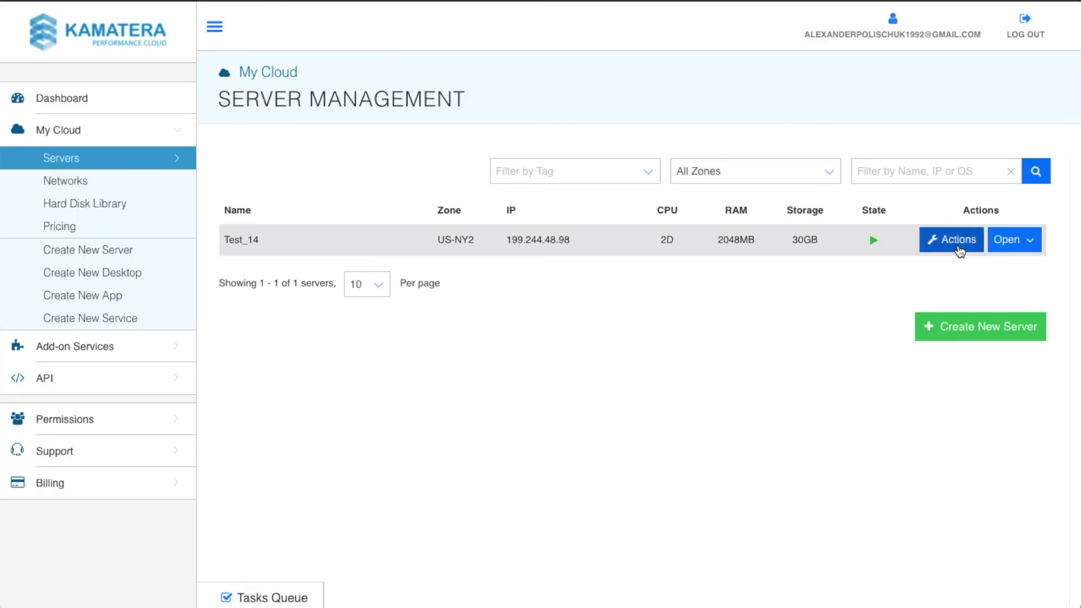
{"action": "left_click", "coordinate": [958, 249]}
{"action": "left_click", "coordinate": [953, 311]}
{"action": "left_click", "coordinate": [661, 290]}
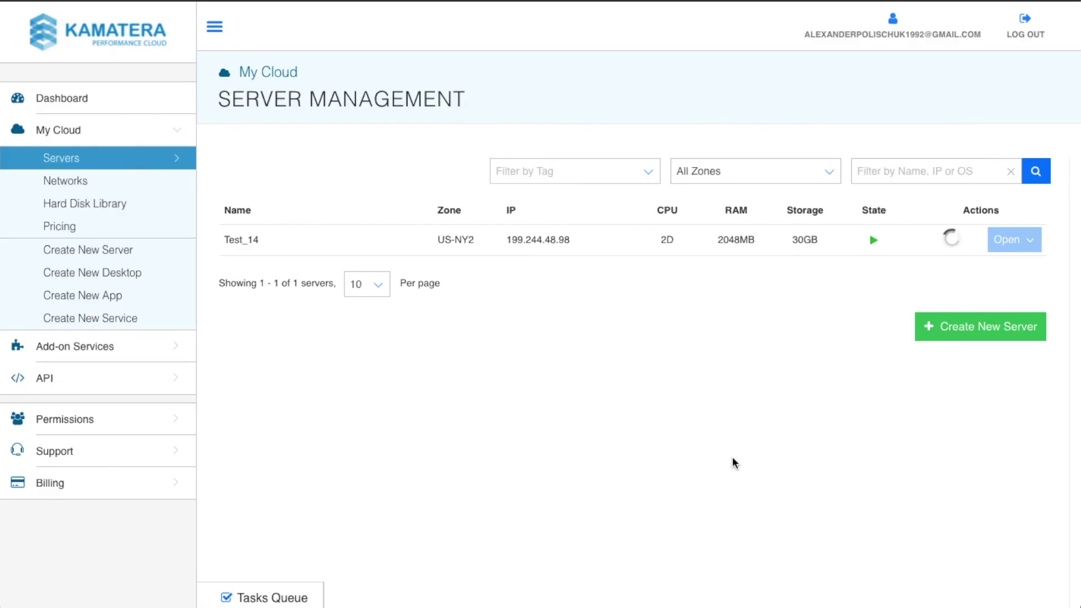